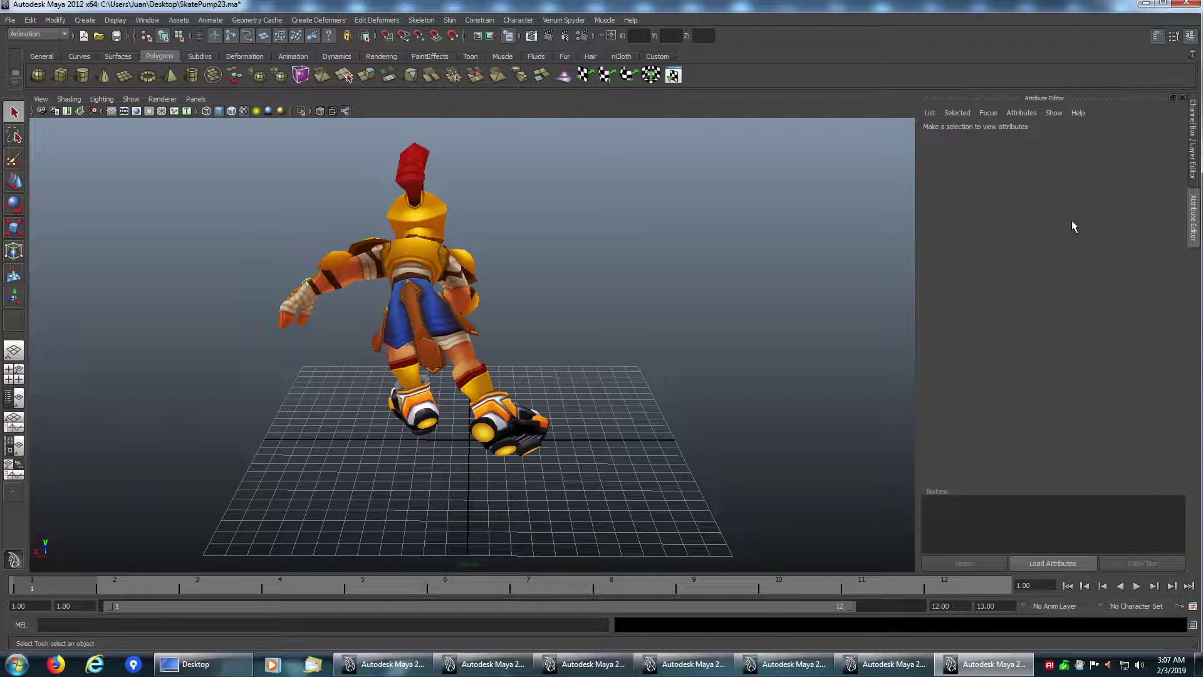
Play the SkatePump23 skating animation, orbit around the skater, and stop at frame 4
{"action": "left_click", "coordinate": [1136, 587]}
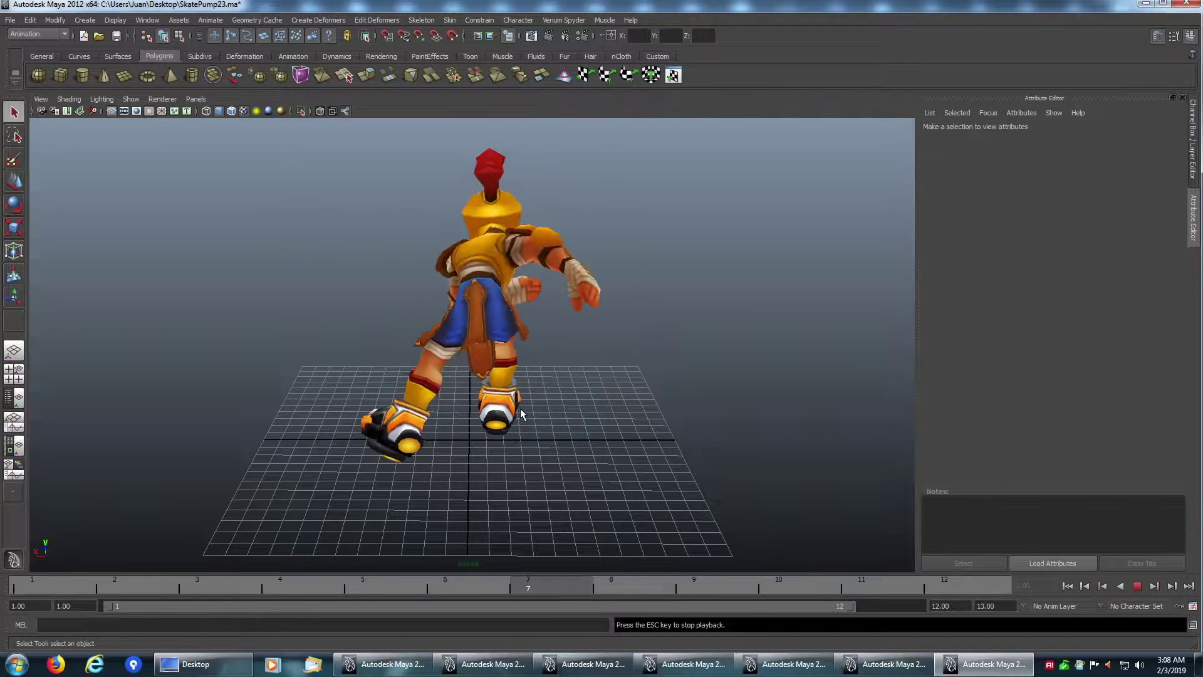
{"action": "mouse_move", "coordinate": [522, 416]}
{"action": "left_mouse_down", "text": "alt"}
{"action": "mouse_move", "coordinate": [504, 414]}
{"action": "mouse_move", "coordinate": [572, 411]}
{"action": "left_mouse_up", "text": "alt"}
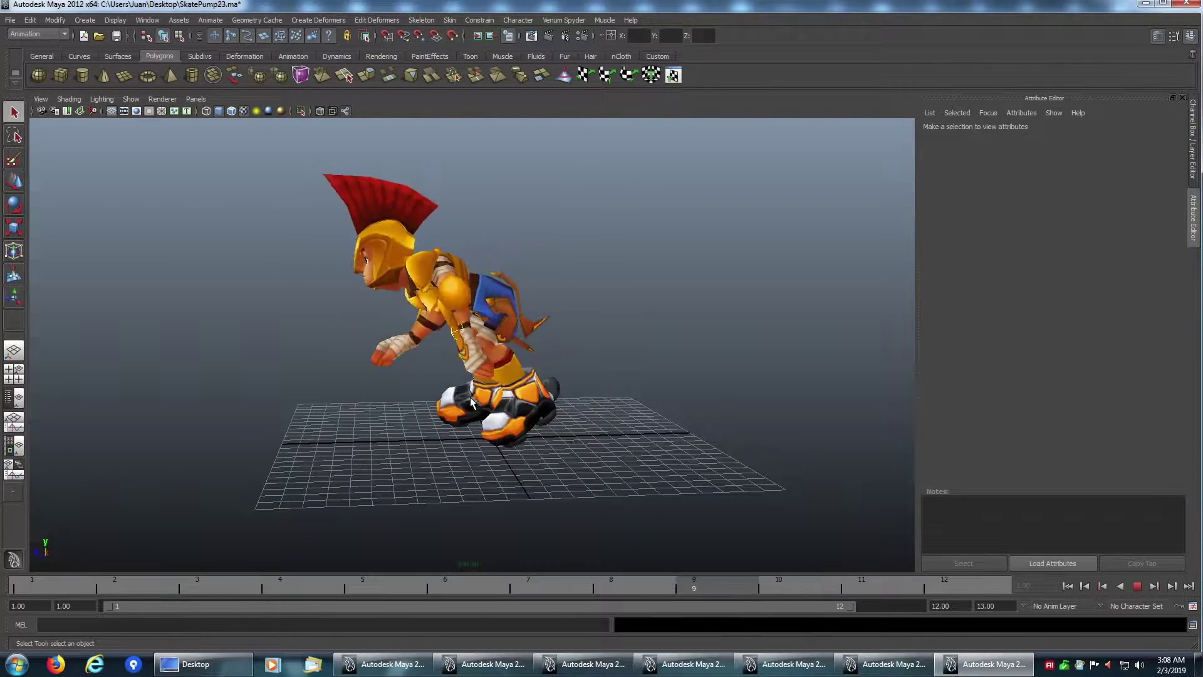
{"action": "left_click_drag", "start_coordinate": [585, 396], "coordinate": [603, 408], "text": "alt"}
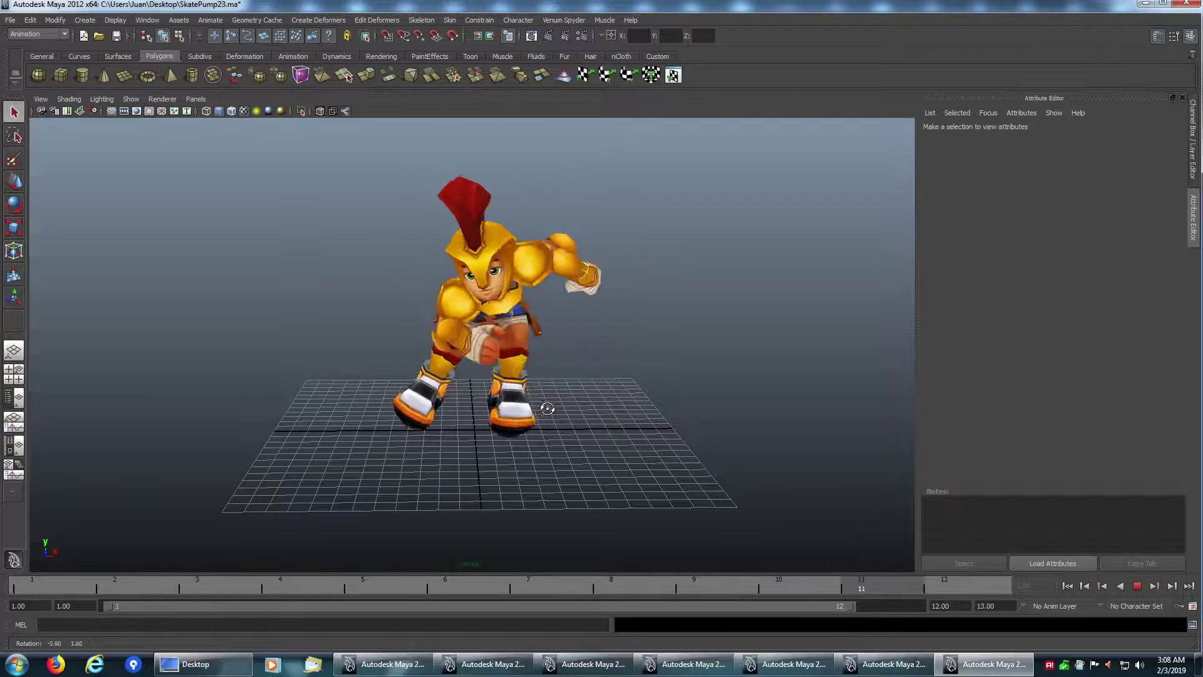
{"action": "left_click_drag", "start_coordinate": [586, 400], "coordinate": [669, 393], "text": "alt"}
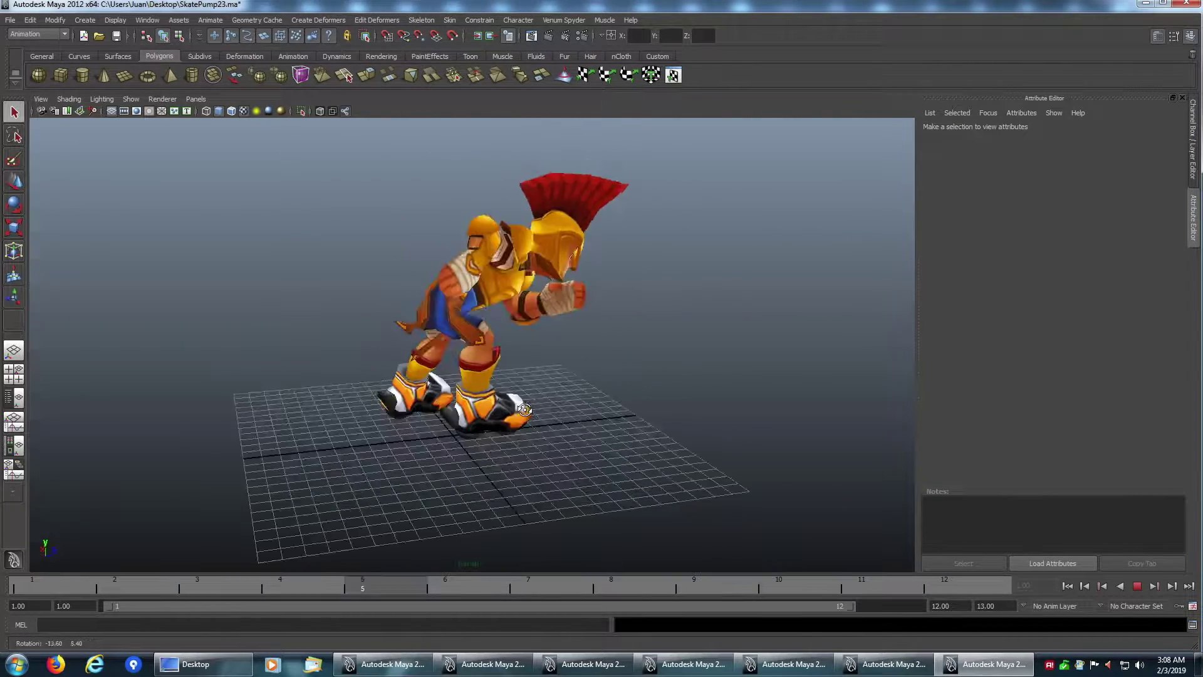
{"action": "left_click_drag", "start_coordinate": [466, 408], "coordinate": [600, 411], "text": "alt"}
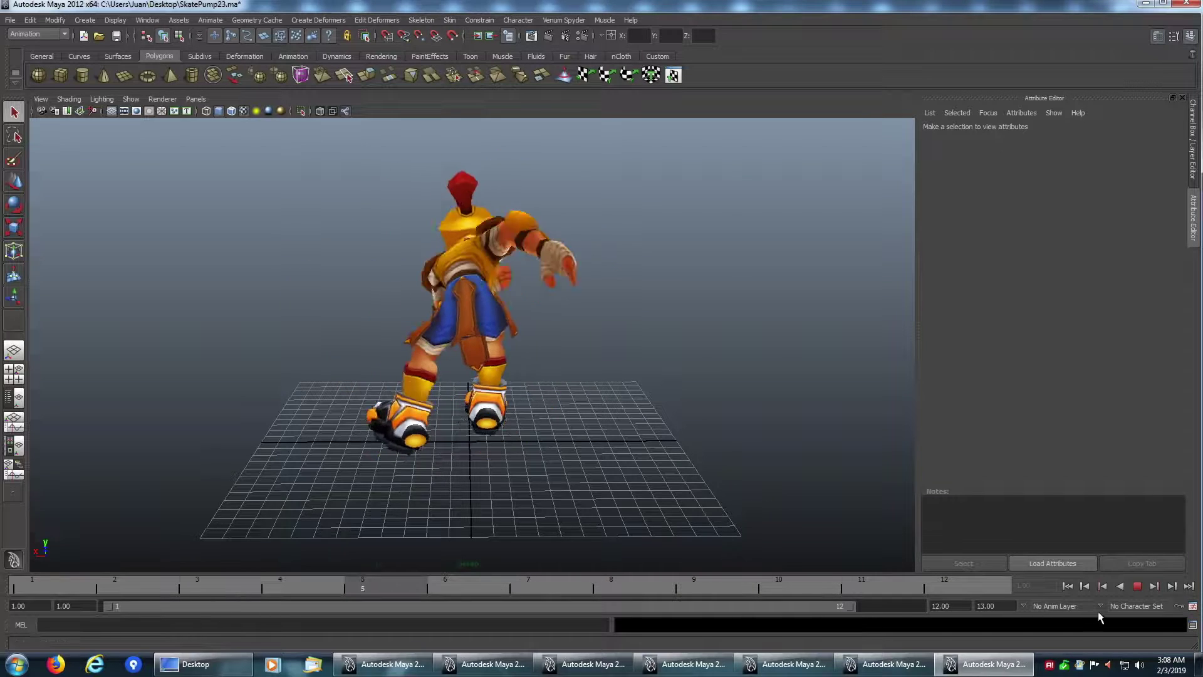
{"action": "left_click", "coordinate": [1135, 588]}
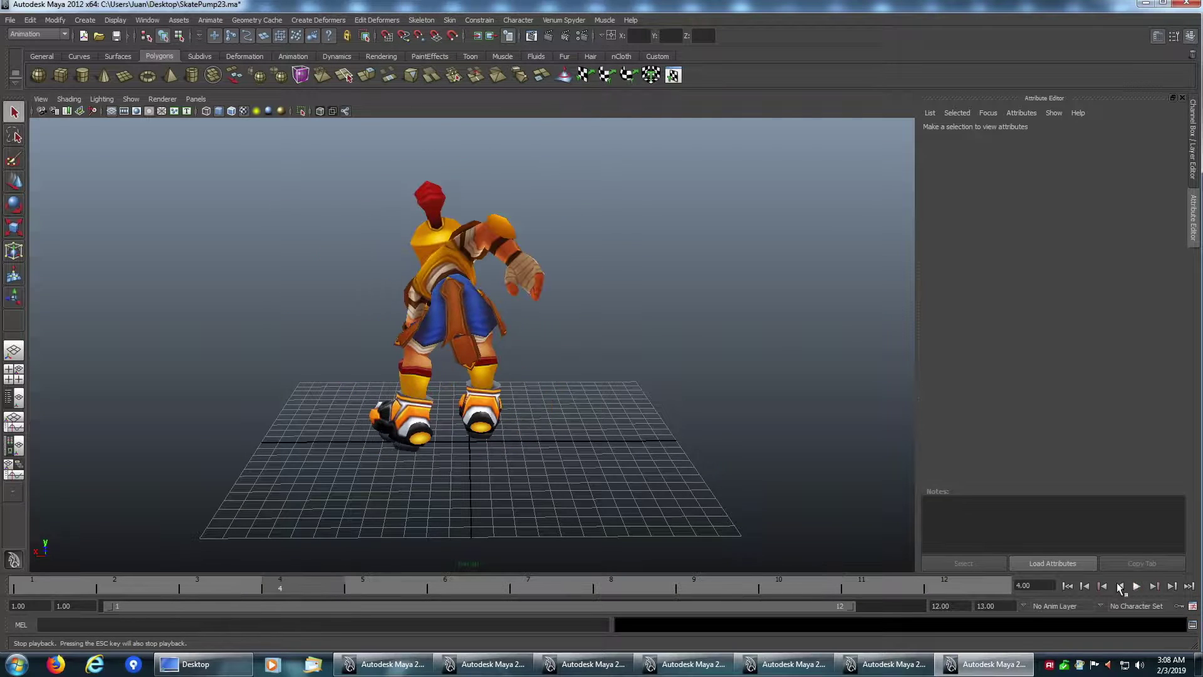
Bring SkateCopter03 forward, play and orbit its copter trick, then stop at frame 18
{"action": "left_click", "coordinate": [352, 667]}
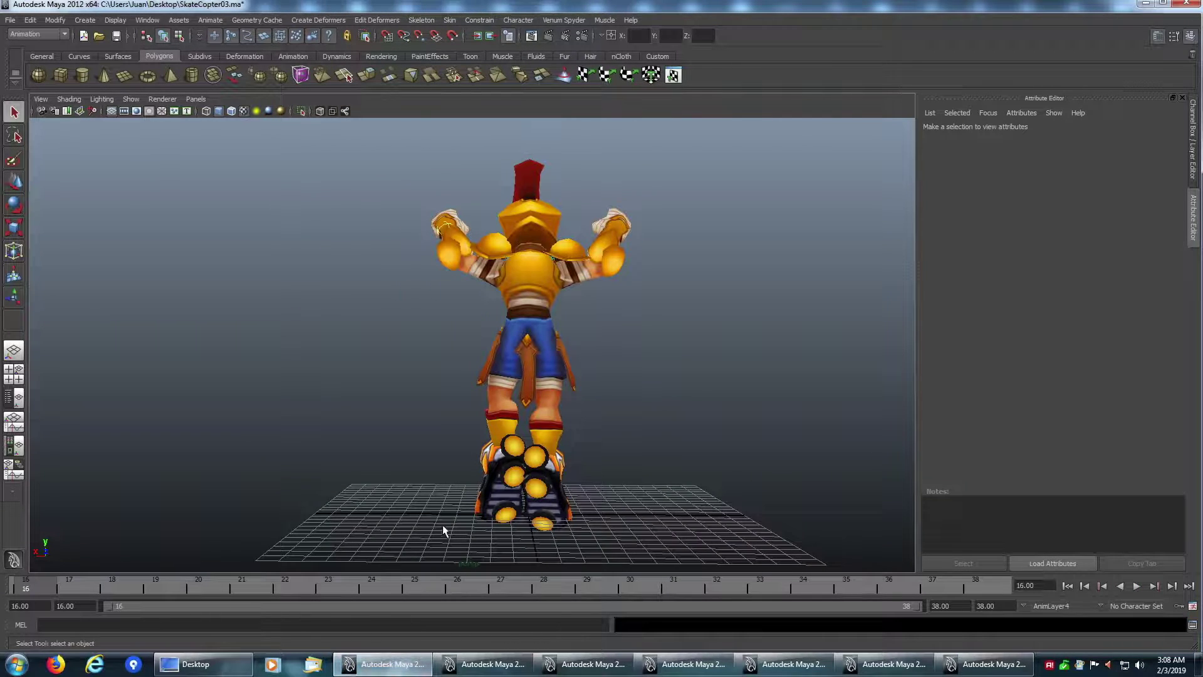
{"action": "left_click", "coordinate": [1135, 588]}
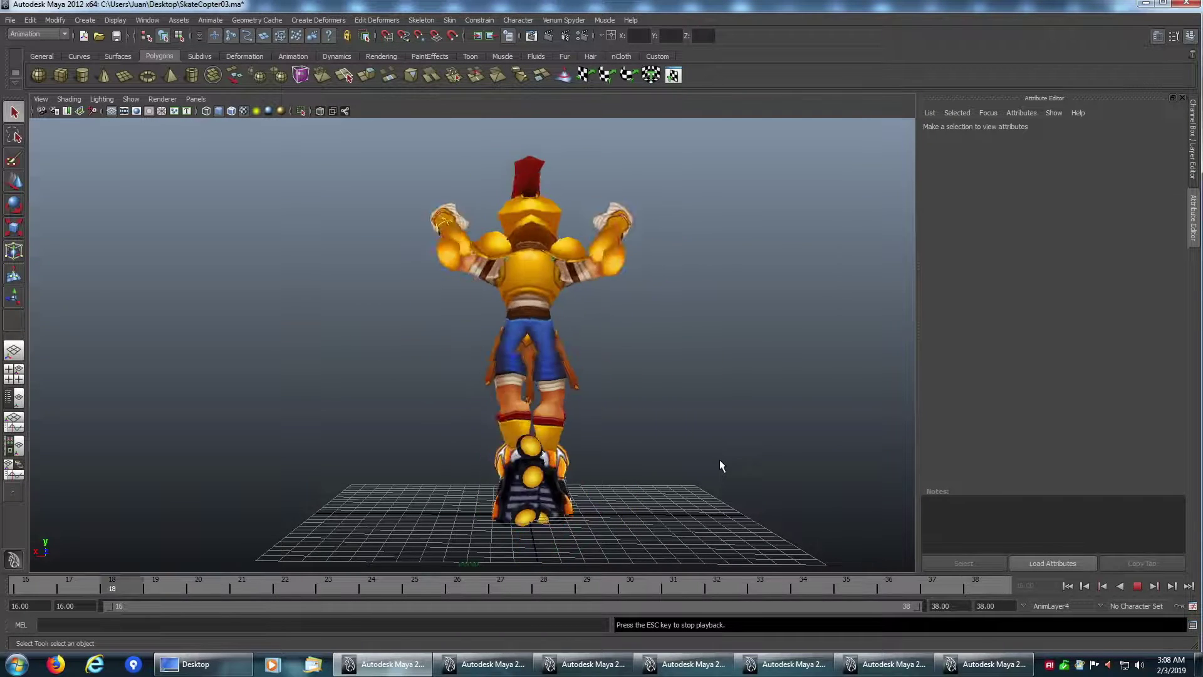
{"action": "mouse_move", "coordinate": [719, 465]}
{"action": "left_mouse_down", "text": "alt"}
{"action": "mouse_move", "coordinate": [553, 459]}
{"action": "mouse_move", "coordinate": [677, 465]}
{"action": "mouse_move", "coordinate": [797, 446]}
{"action": "left_mouse_up", "text": "alt"}
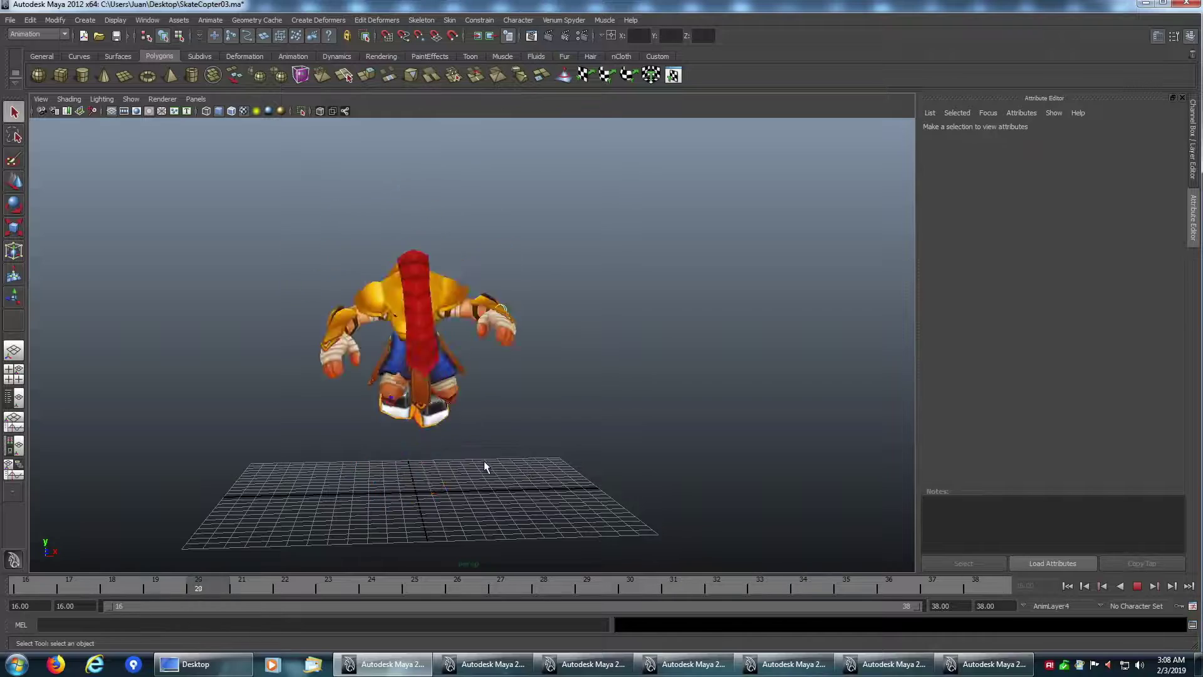
{"action": "left_click_drag", "start_coordinate": [484, 465], "coordinate": [597, 451], "text": "alt"}
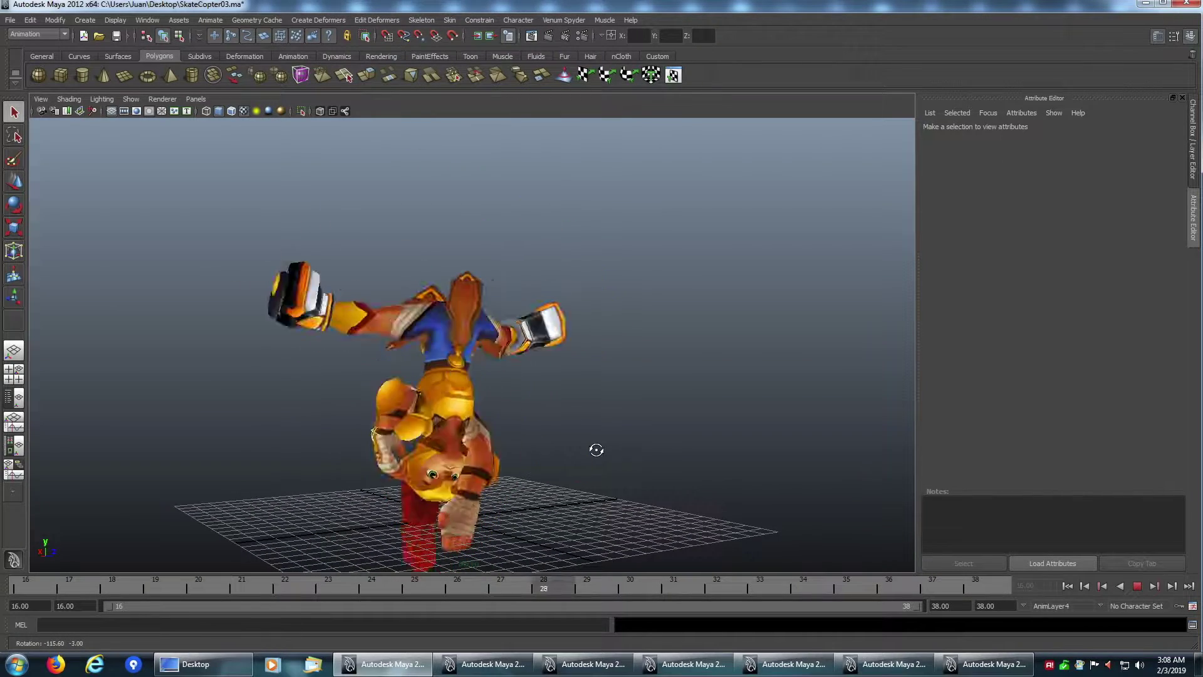
{"action": "left_click_drag", "start_coordinate": [607, 448], "coordinate": [687, 456], "text": "alt"}
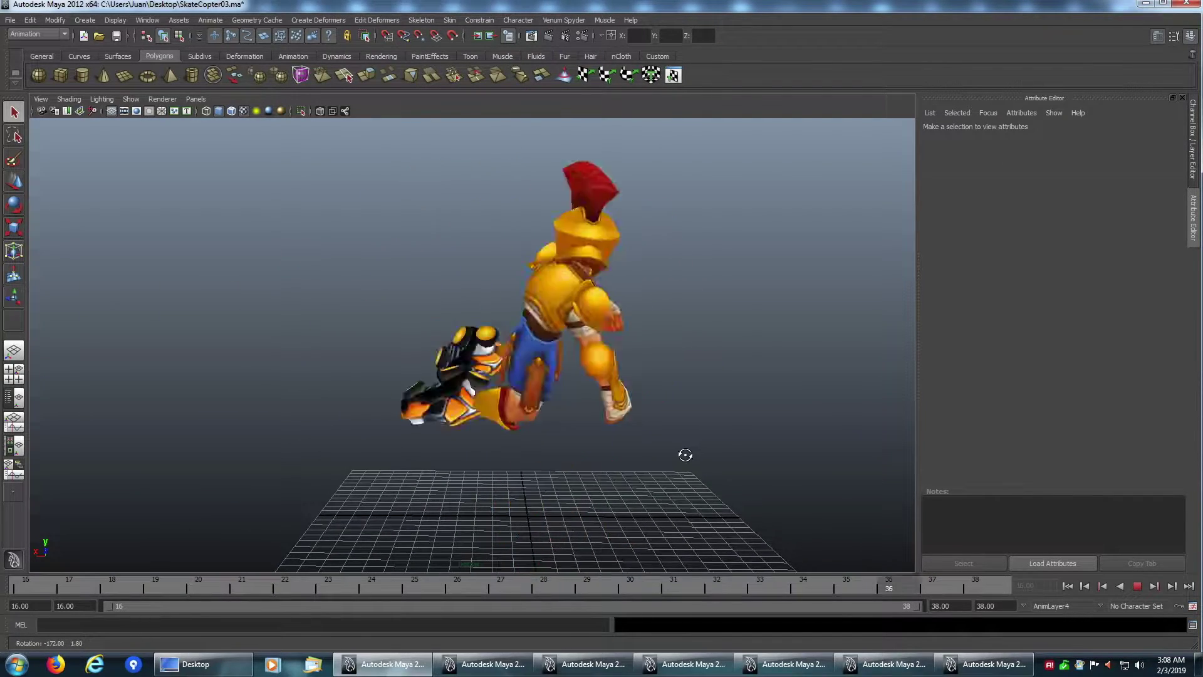
{"action": "left_click", "coordinate": [1139, 585]}
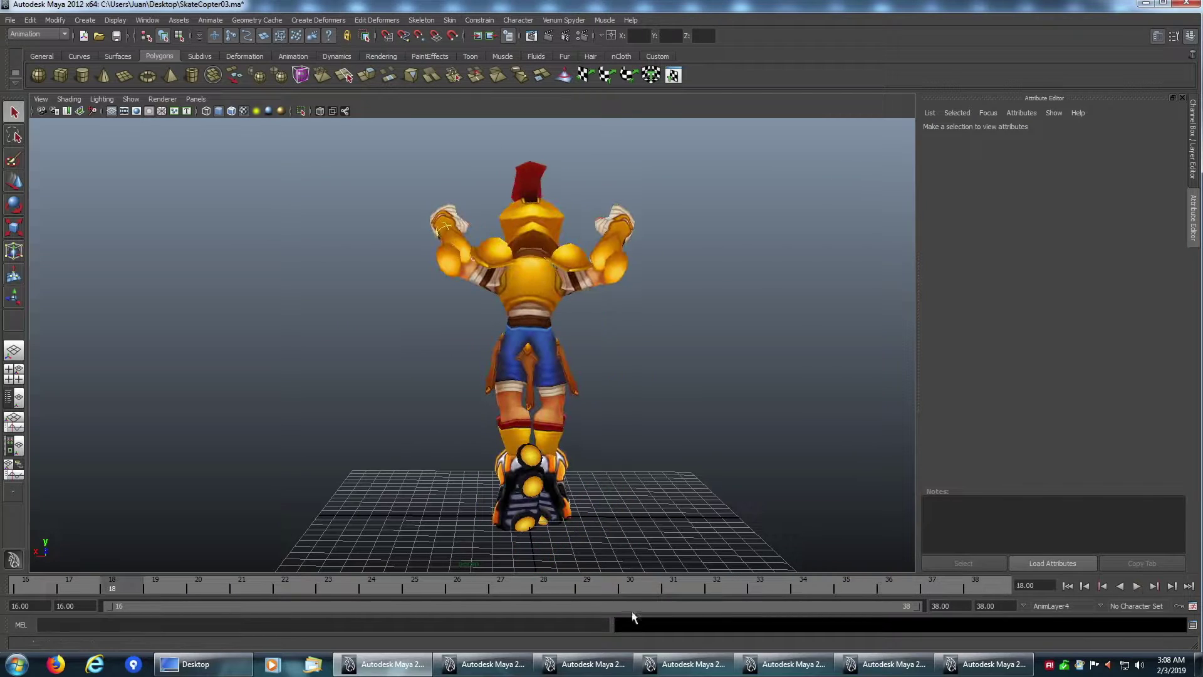
Switch to SkateSpin04, play and orbit its spin trick, then bring SkateSuper04 forward
{"action": "left_click", "coordinate": [512, 667]}
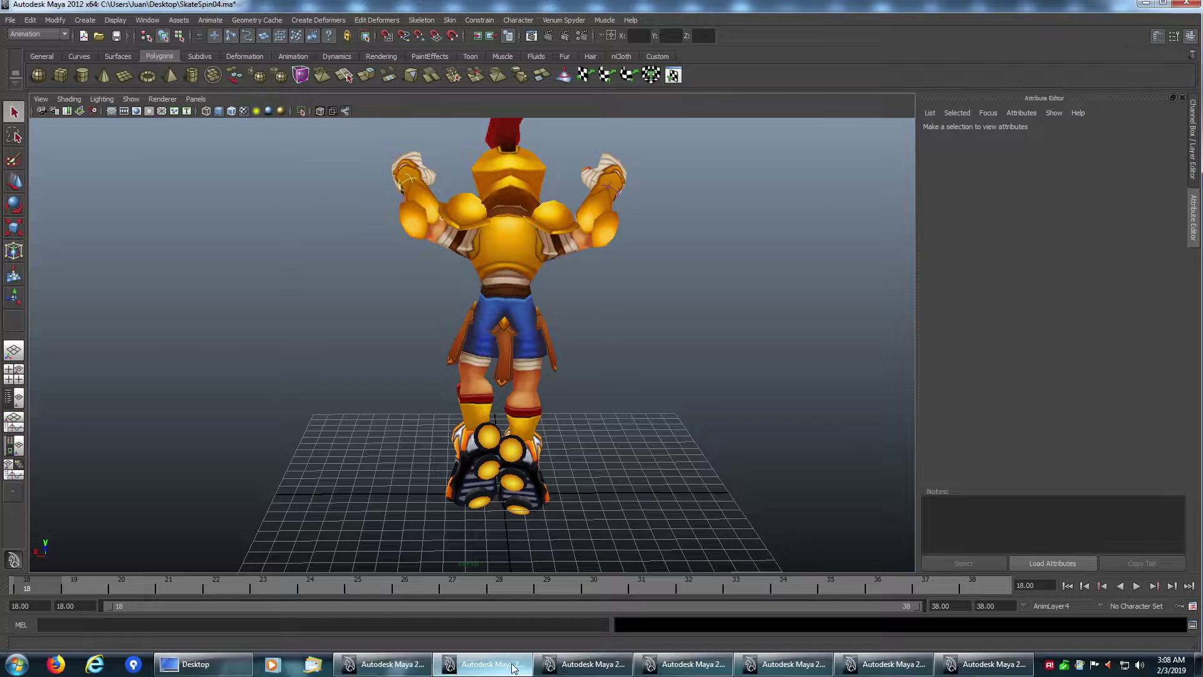
{"action": "left_click", "coordinate": [1137, 586]}
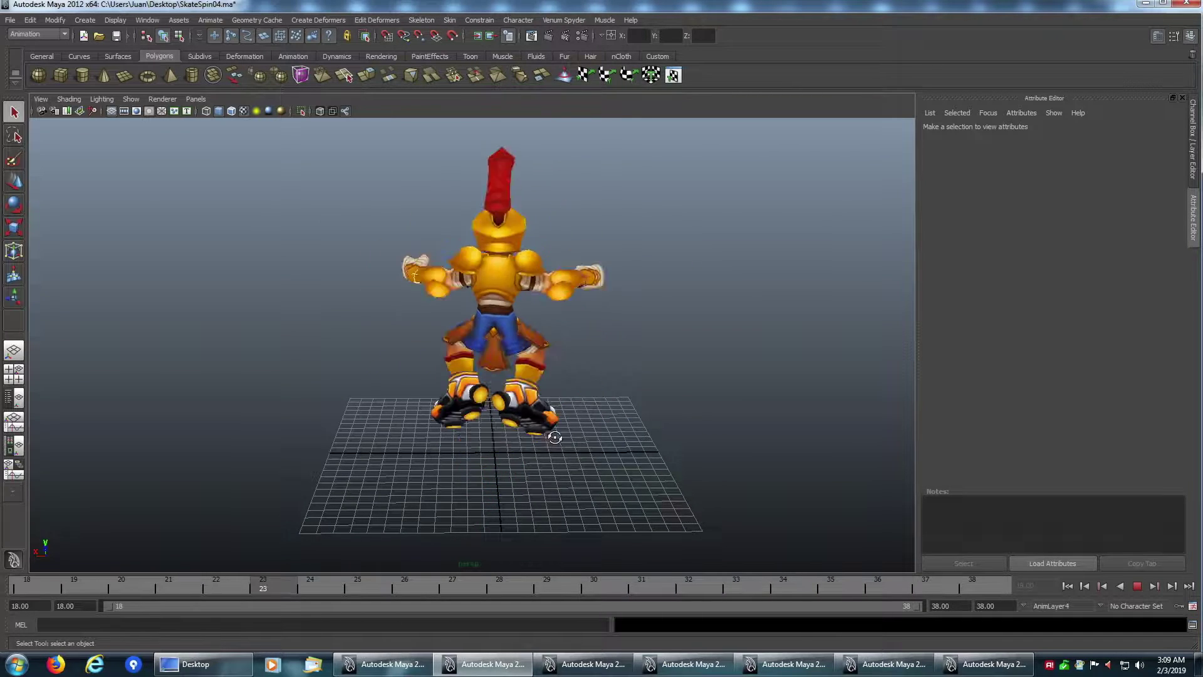
{"action": "left_click_drag", "start_coordinate": [556, 437], "coordinate": [687, 439], "text": "alt"}
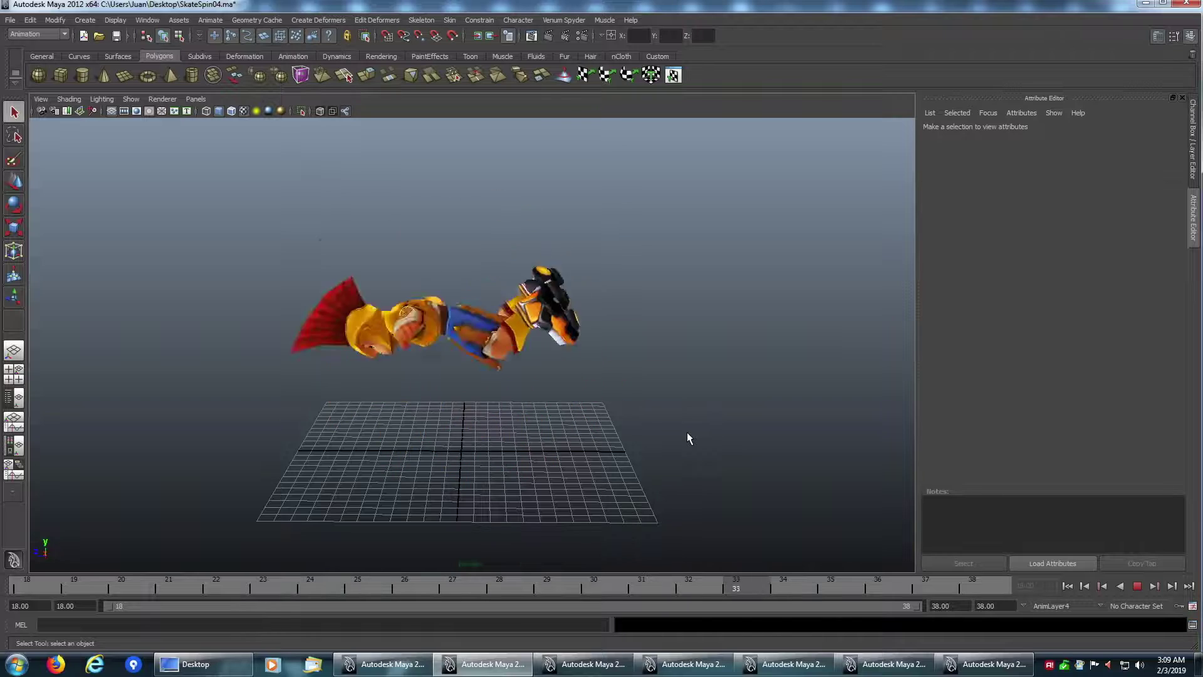
{"action": "mouse_move", "coordinate": [539, 422]}
{"action": "left_mouse_down", "text": "alt"}
{"action": "mouse_move", "coordinate": [702, 424]}
{"action": "mouse_move", "coordinate": [685, 423]}
{"action": "left_mouse_up", "text": "alt"}
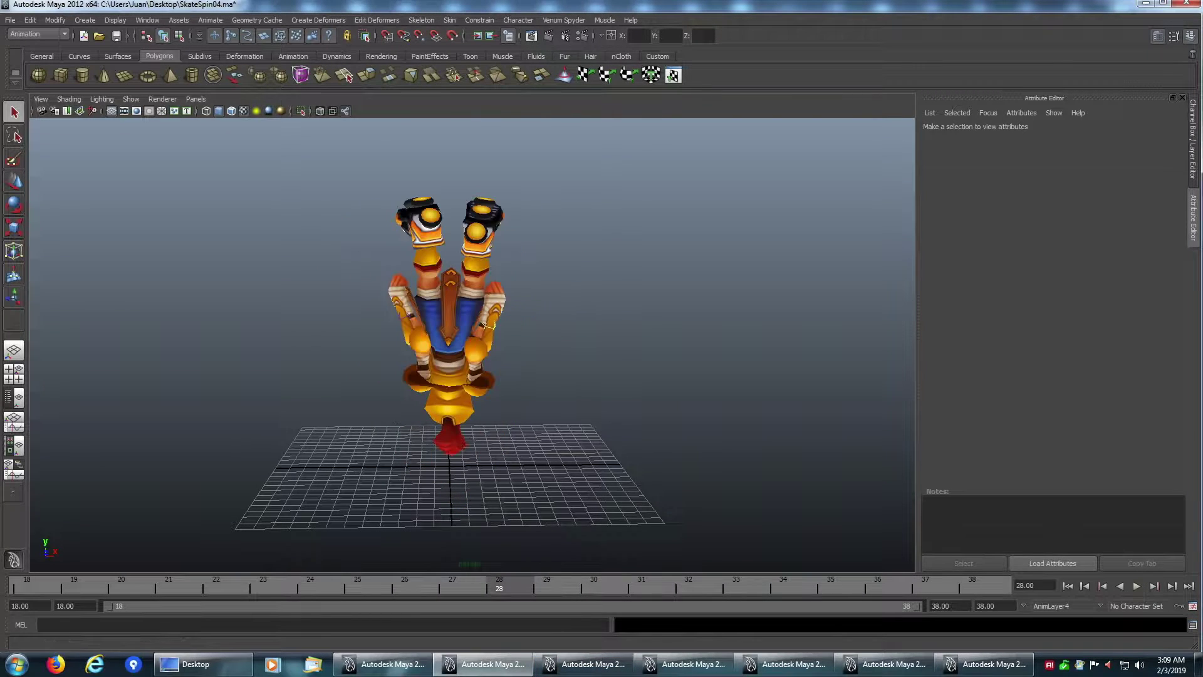
{"action": "left_click", "coordinate": [565, 670]}
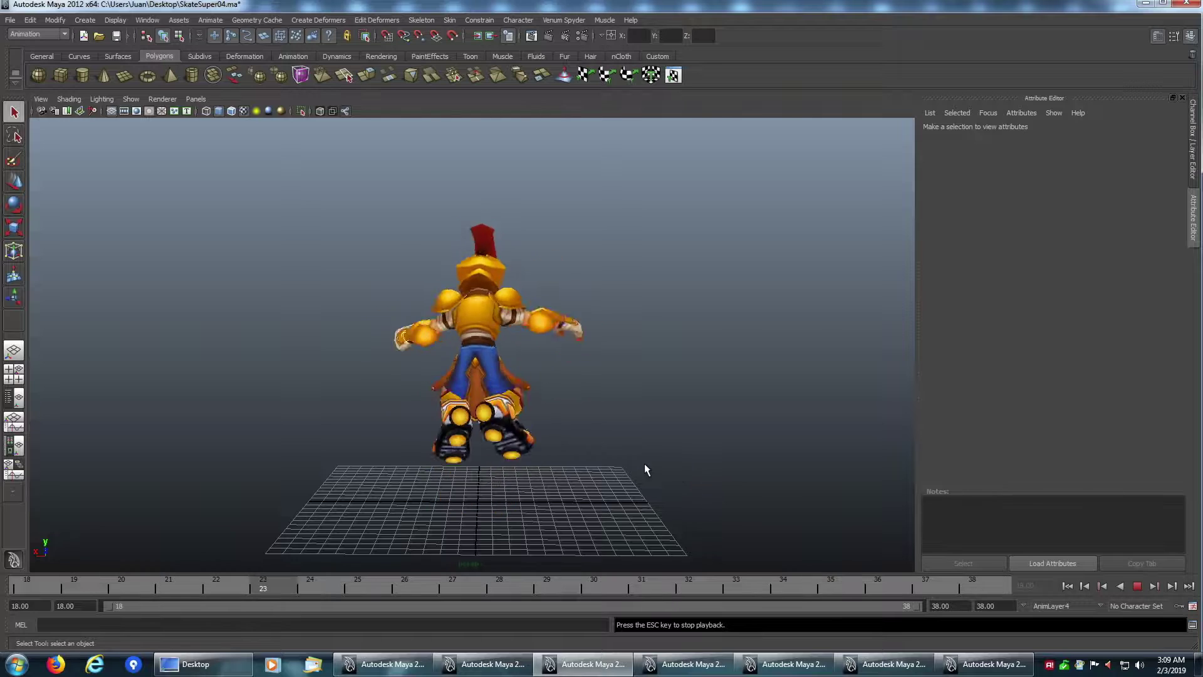
Orbit around the jumping SkateSuper04 character to a front view, then switch to SkateWheel08
{"action": "left_click_drag", "start_coordinate": [644, 465], "coordinate": [771, 453], "text": "alt"}
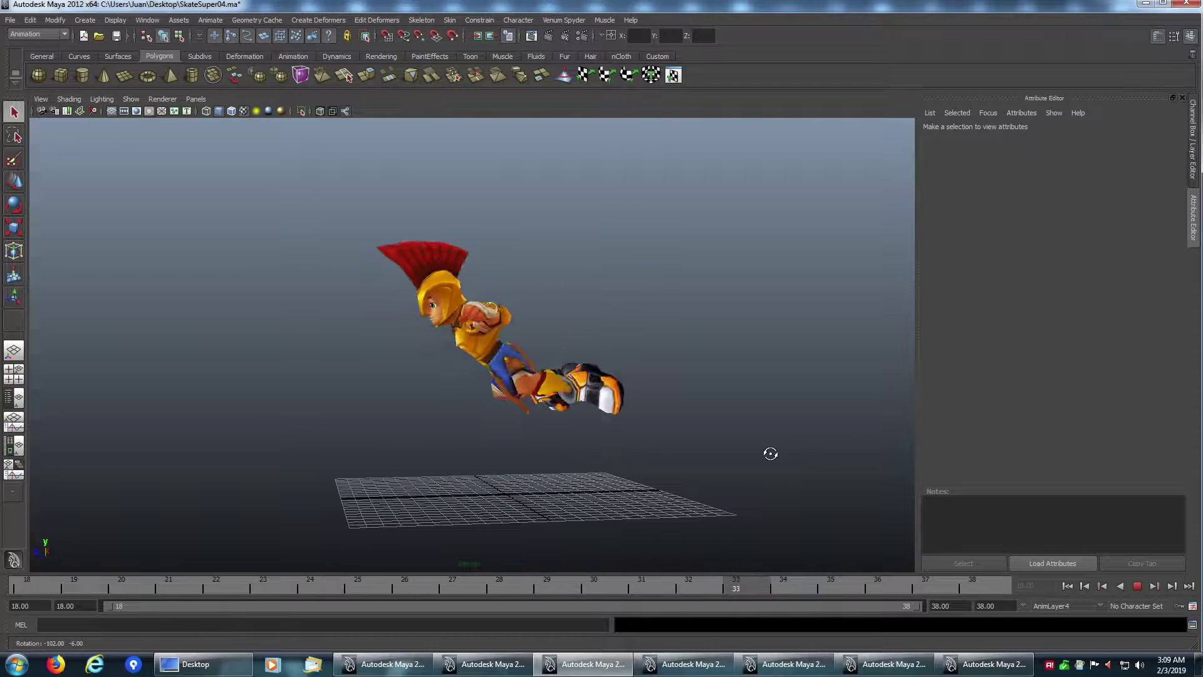
{"action": "left_click_drag", "start_coordinate": [517, 455], "coordinate": [607, 452], "text": "alt"}
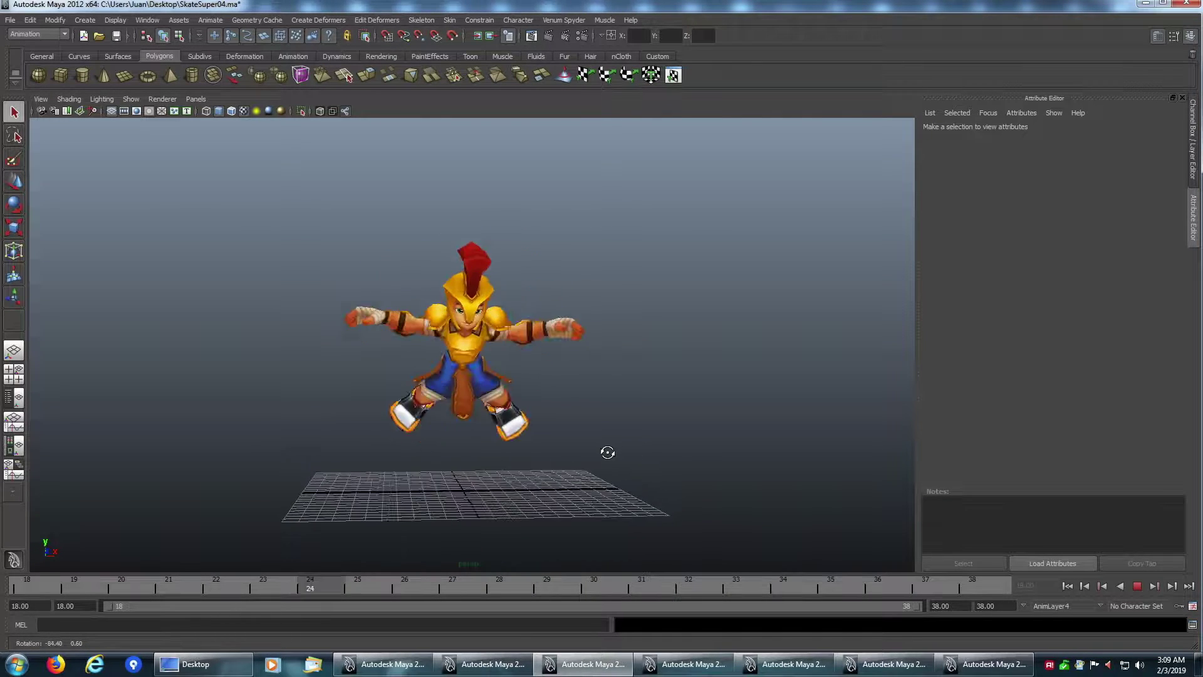
{"action": "left_click", "coordinate": [690, 664]}
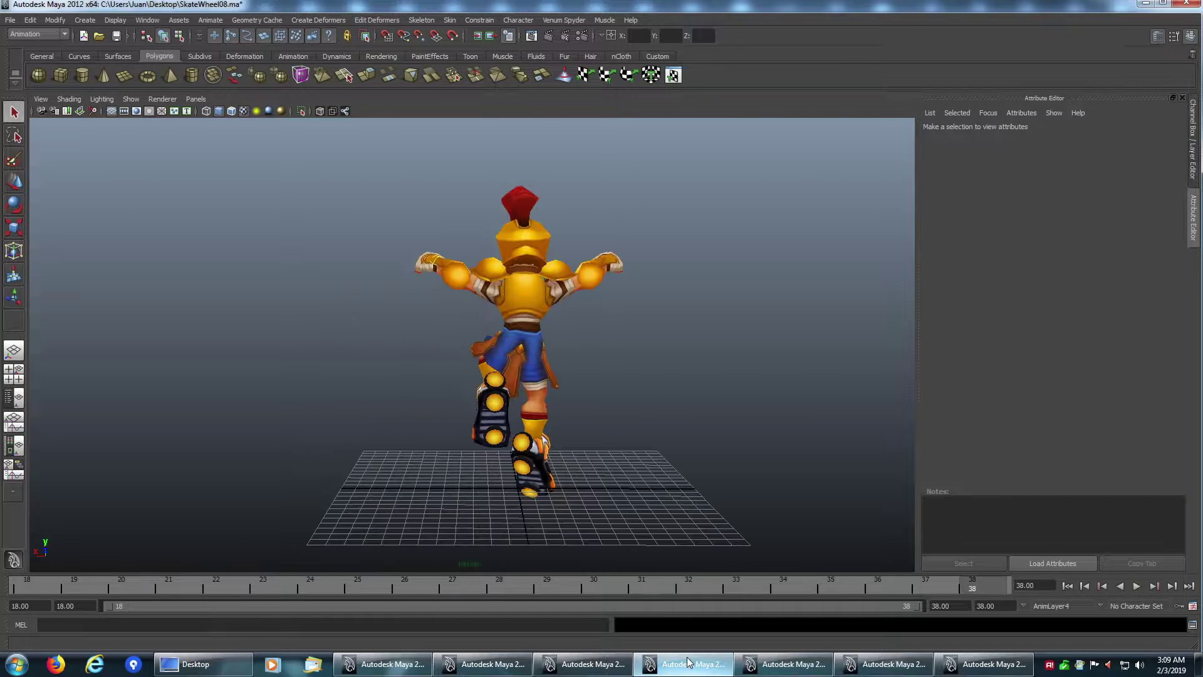
Play the SkateWheel08 wheel trick and orbit the view around the character
{"action": "left_click", "coordinate": [1138, 589]}
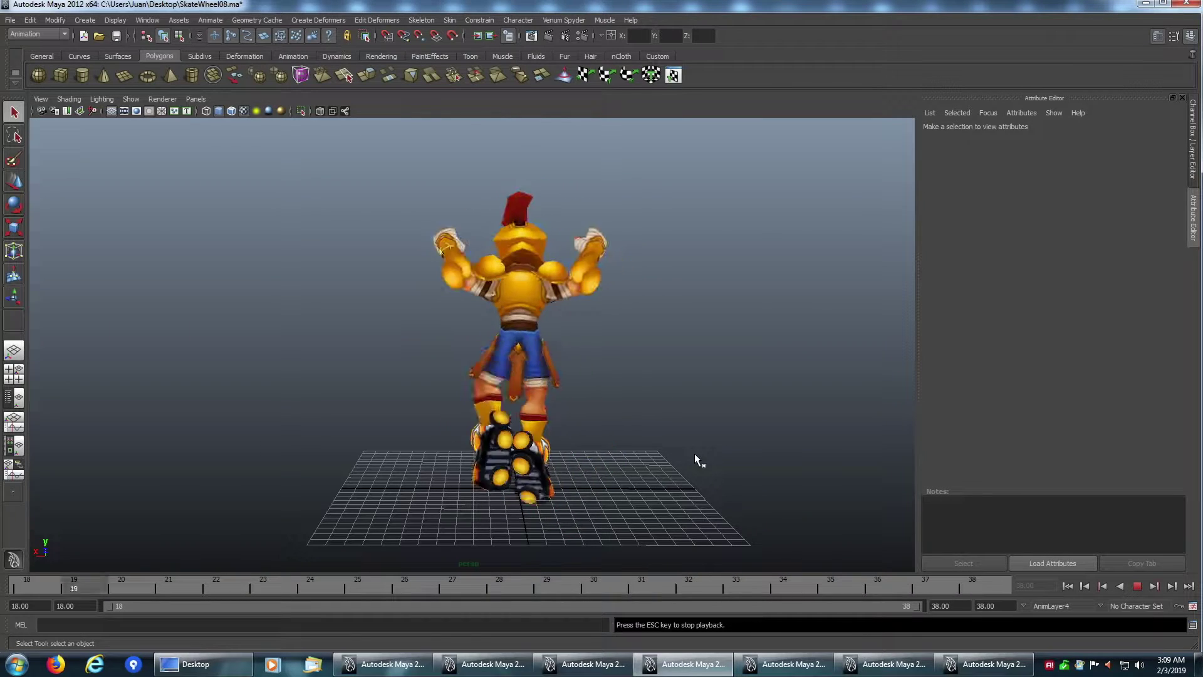
{"action": "mouse_move", "coordinate": [695, 454]}
{"action": "left_mouse_down", "text": "alt"}
{"action": "mouse_move", "coordinate": [740, 464]}
{"action": "mouse_move", "coordinate": [687, 451]}
{"action": "left_mouse_up", "text": "alt"}
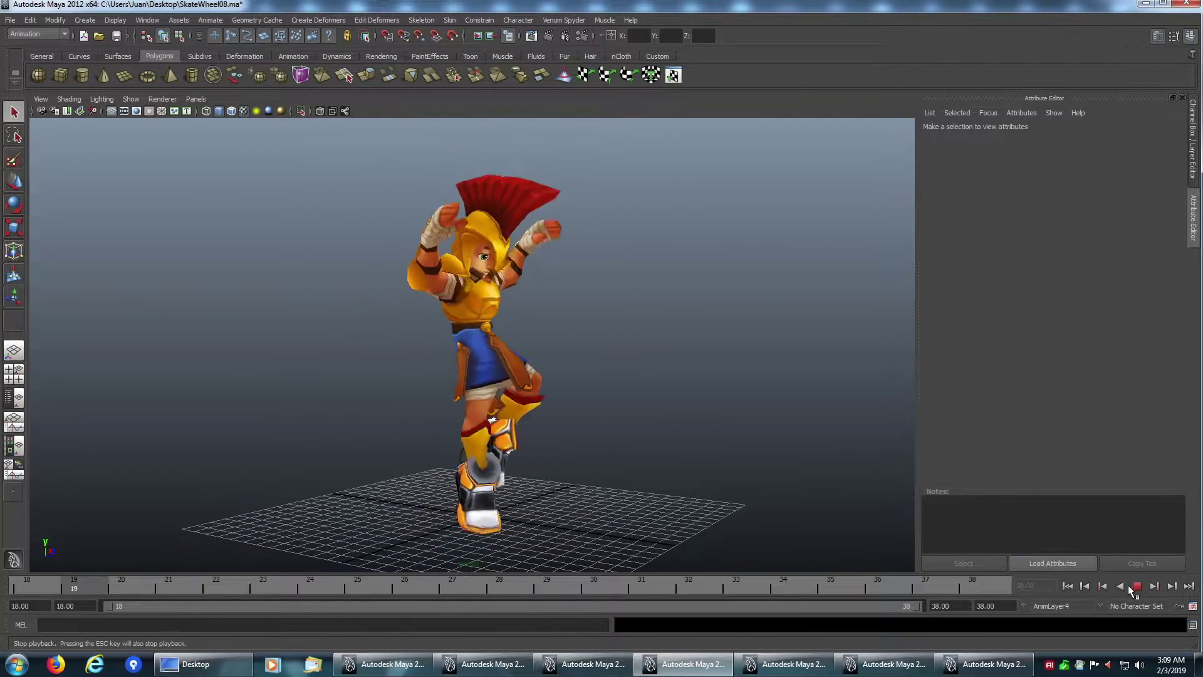
Switch to SkateSplits01, play and orbit its splits trick, then bring SkateTwist03 forward
{"action": "left_click", "coordinate": [806, 666]}
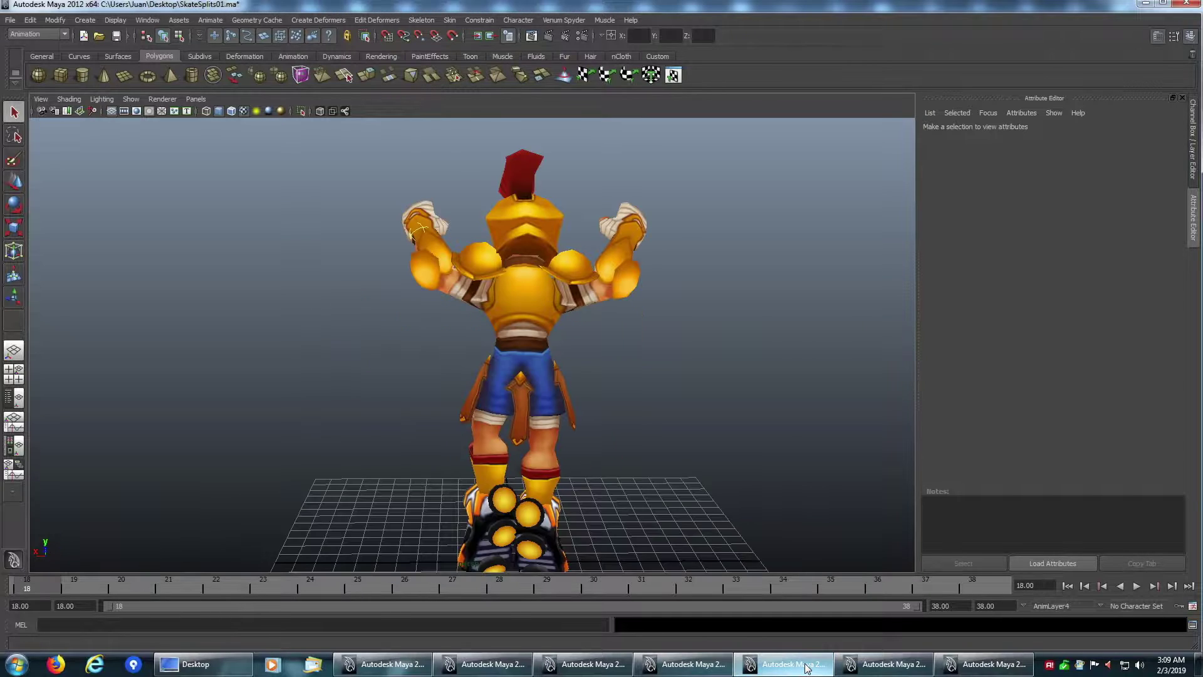
{"action": "left_click", "coordinate": [1134, 585]}
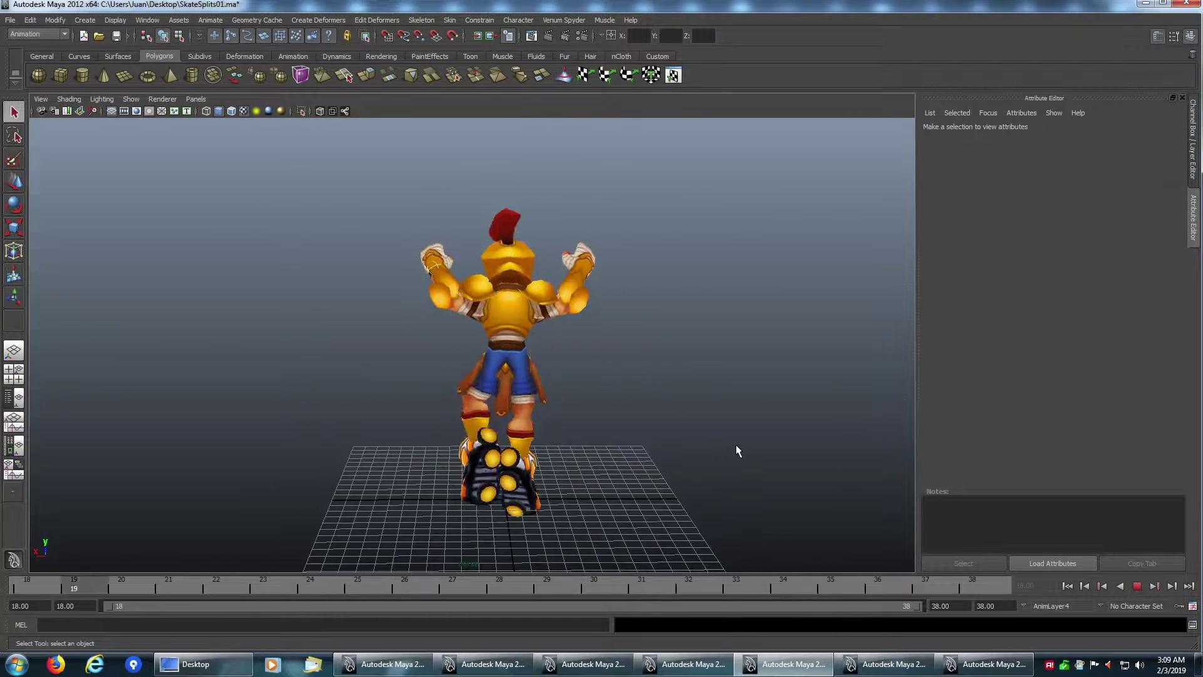
{"action": "left_click_drag", "start_coordinate": [692, 453], "coordinate": [798, 457], "text": "alt"}
{"action": "left_click_drag", "start_coordinate": [568, 454], "coordinate": [710, 448], "text": "alt"}
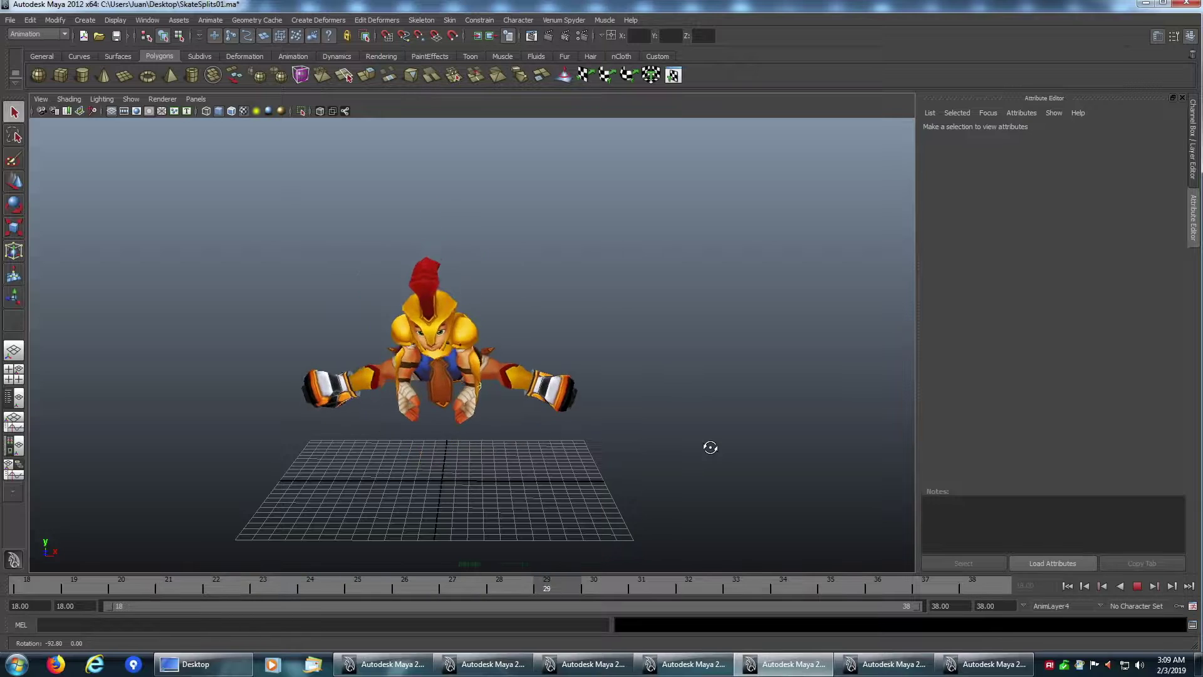
{"action": "left_click_drag", "start_coordinate": [479, 443], "coordinate": [640, 440], "text": "alt"}
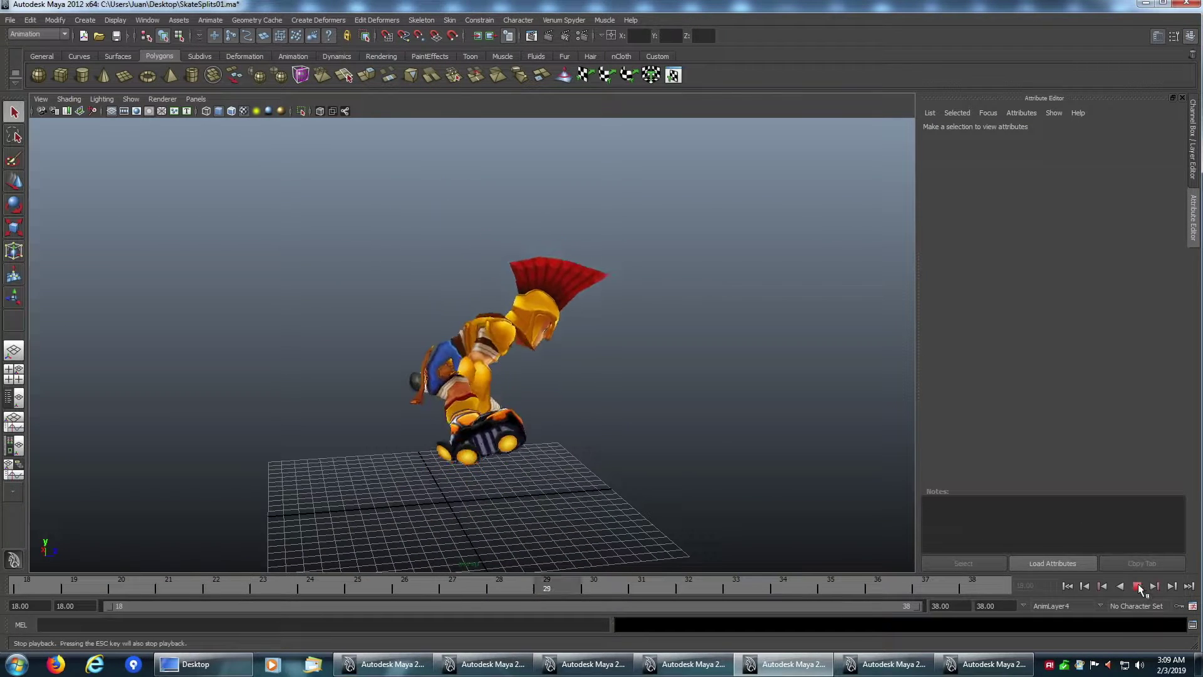
{"action": "left_click", "coordinate": [914, 665]}
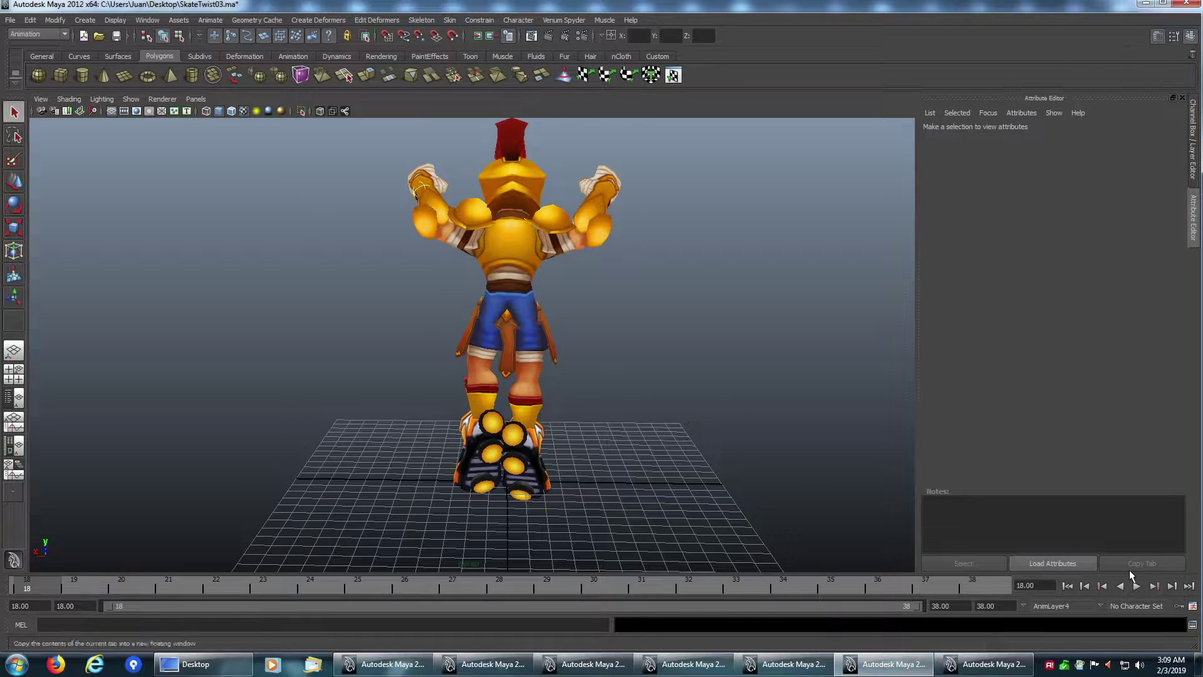
Play the SkateTwist03 twist jump and orbit between low and high angles around it
{"action": "left_click", "coordinate": [1138, 588]}
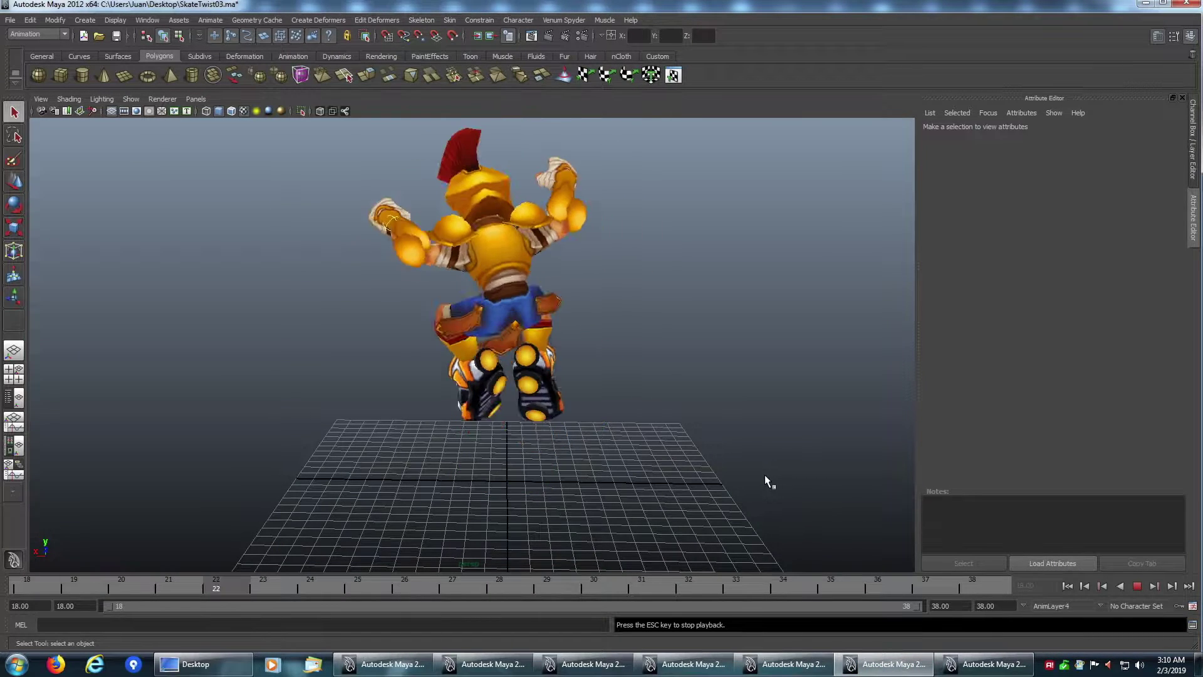
{"action": "mouse_move", "coordinate": [700, 505]}
{"action": "left_mouse_down", "text": "alt"}
{"action": "mouse_move", "coordinate": [697, 479]}
{"action": "mouse_move", "coordinate": [667, 462]}
{"action": "mouse_move", "coordinate": [755, 456]}
{"action": "left_mouse_up", "text": "alt"}
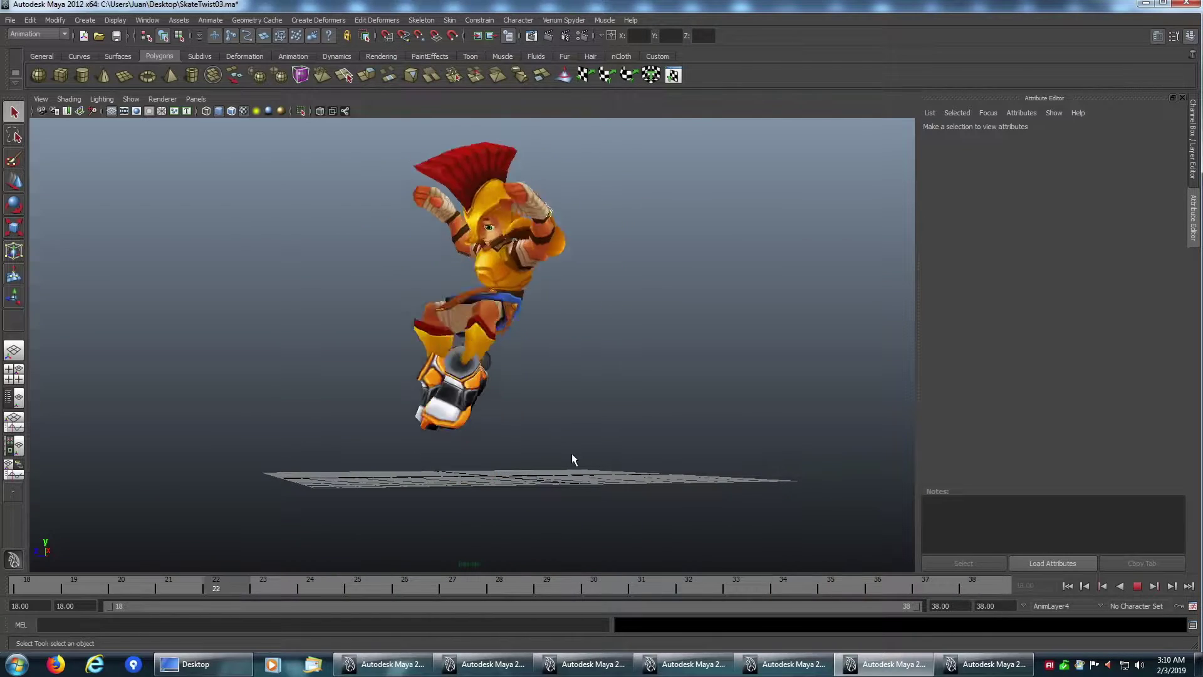
{"action": "mouse_move", "coordinate": [572, 459]}
{"action": "left_mouse_down", "text": "alt"}
{"action": "mouse_move", "coordinate": [701, 476]}
{"action": "mouse_move", "coordinate": [686, 491]}
{"action": "mouse_move", "coordinate": [669, 486]}
{"action": "left_mouse_up", "text": "alt"}
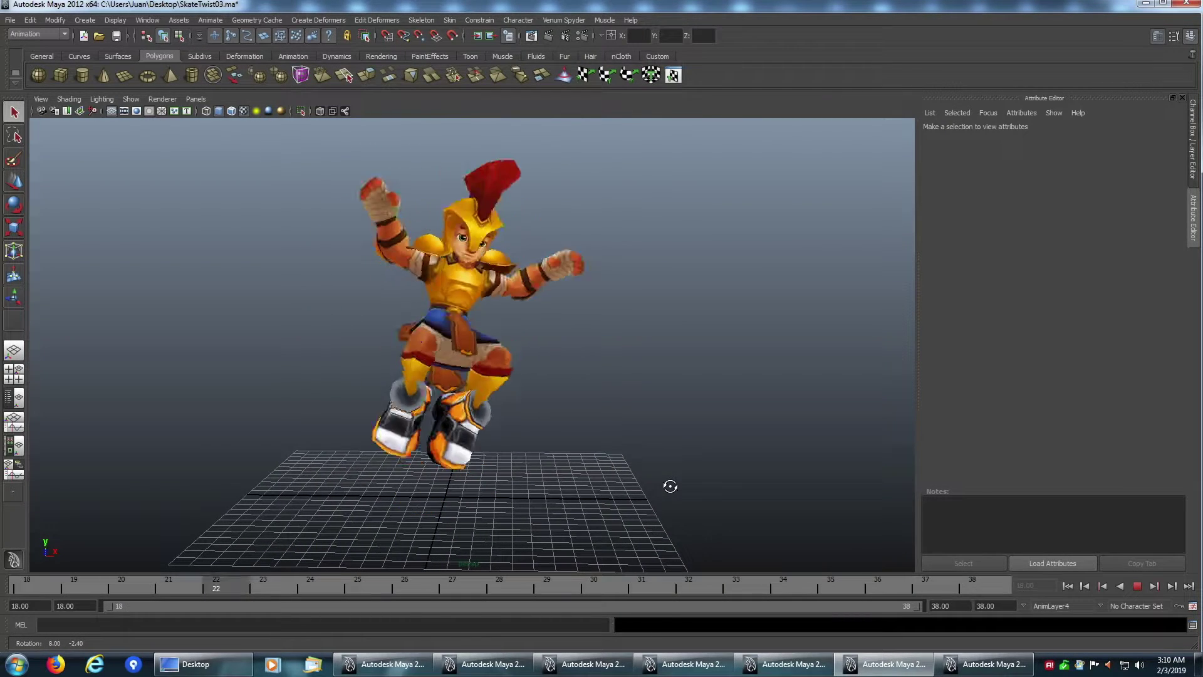
{"action": "left_click_drag", "start_coordinate": [671, 486], "coordinate": [677, 491], "text": "alt"}
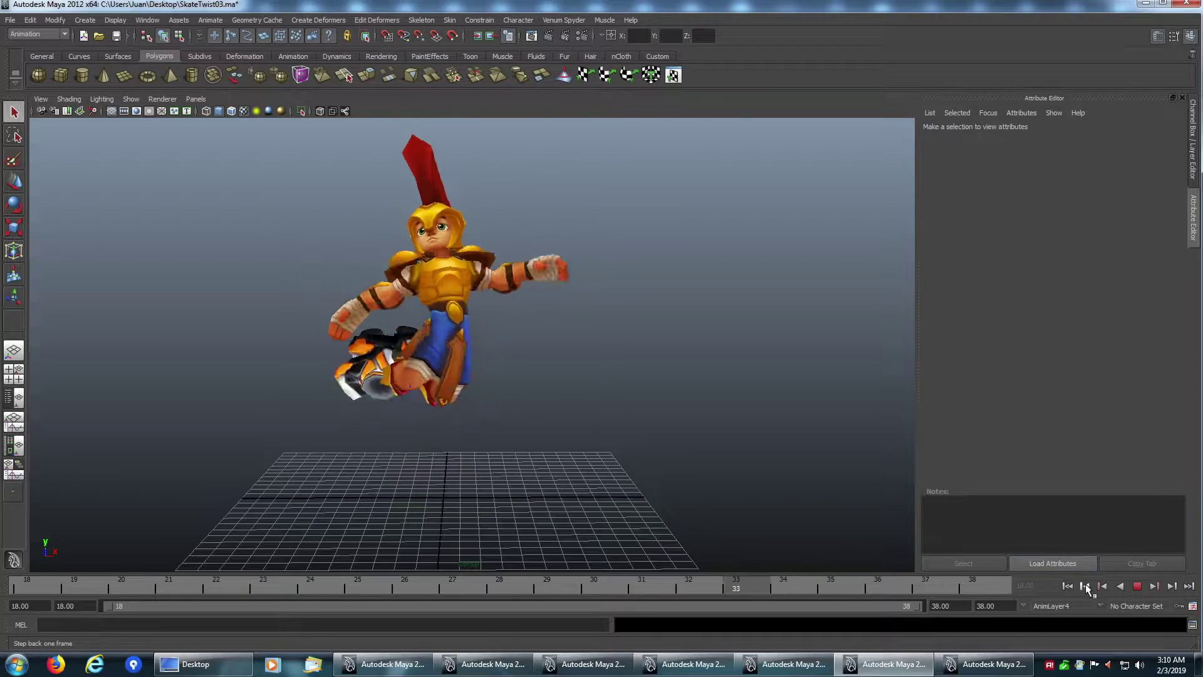